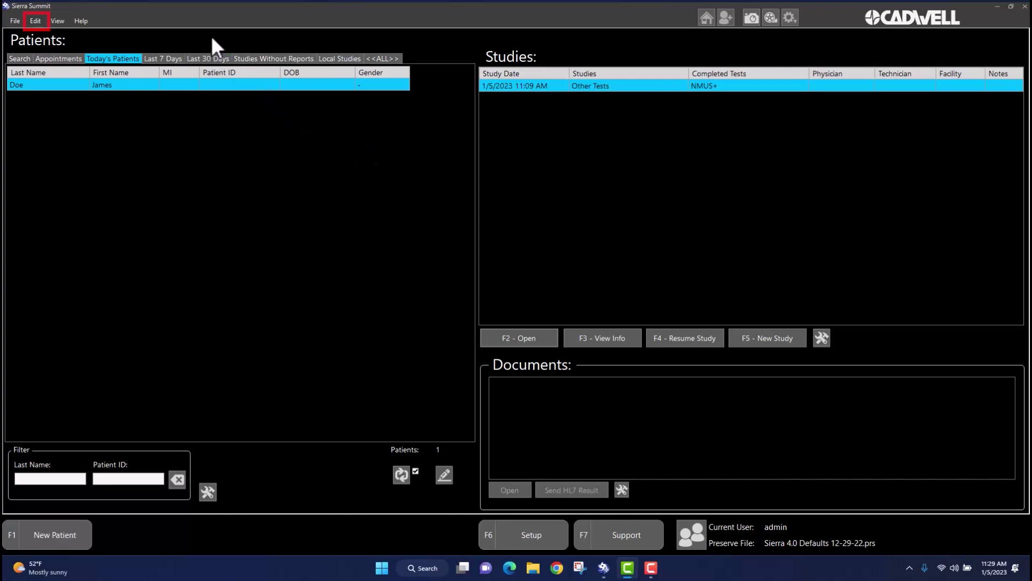
# Step: Open Test Setup on the NMUS+ General settings and add a blank text annotation row
pyautogui.click(34, 21)
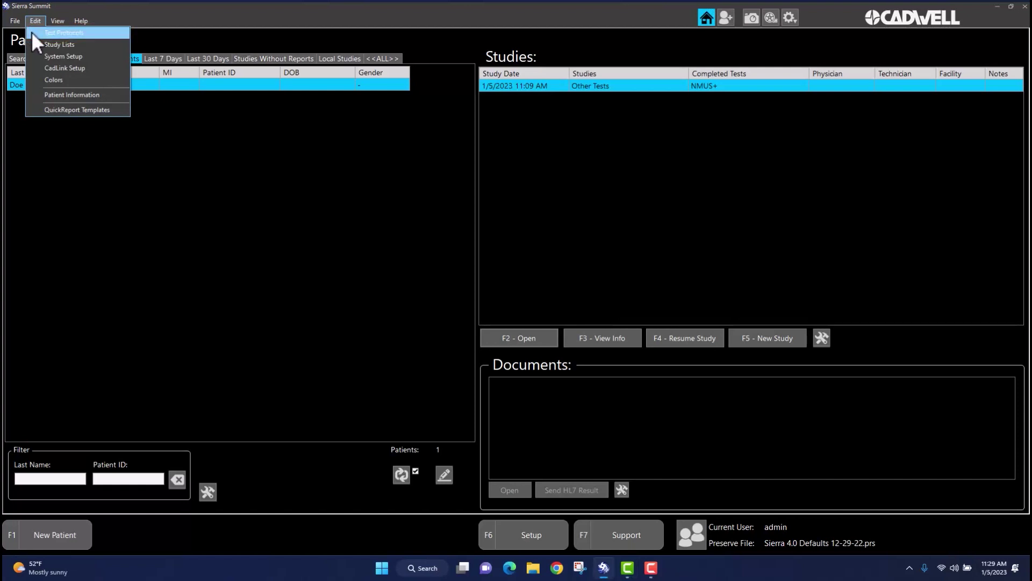
pyautogui.click(31, 31)
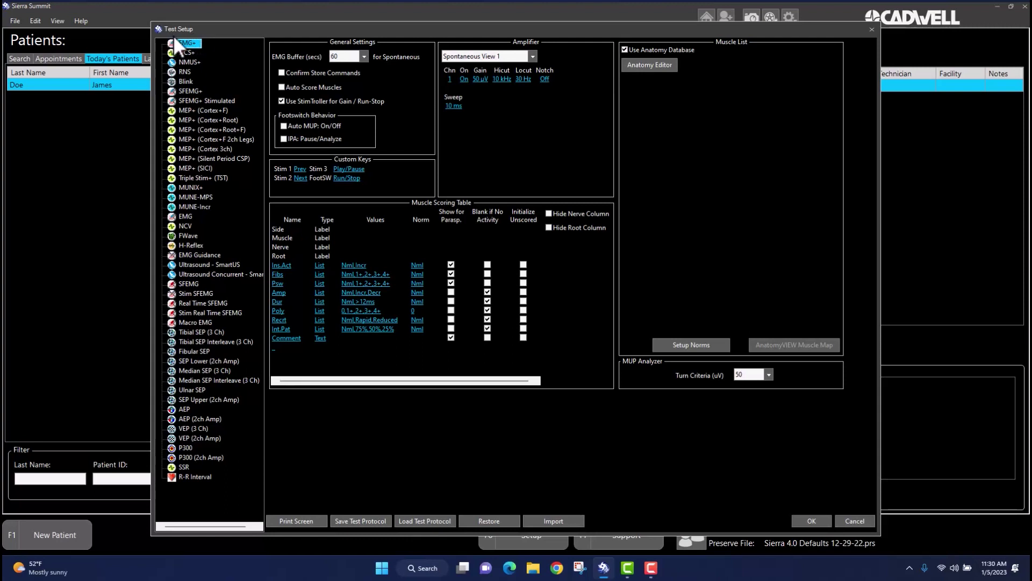
pyautogui.click(195, 62)
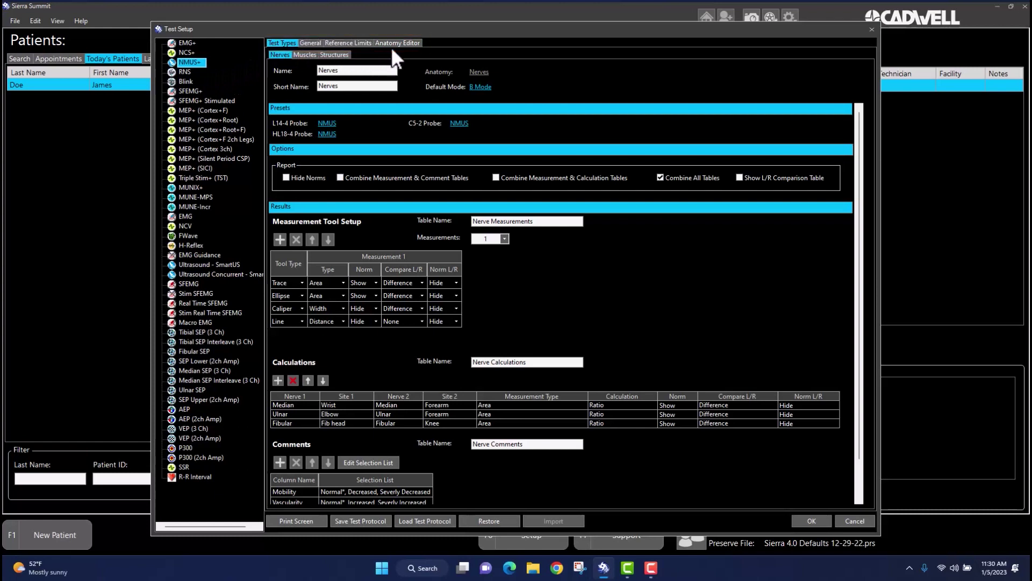
pyautogui.click(311, 43)
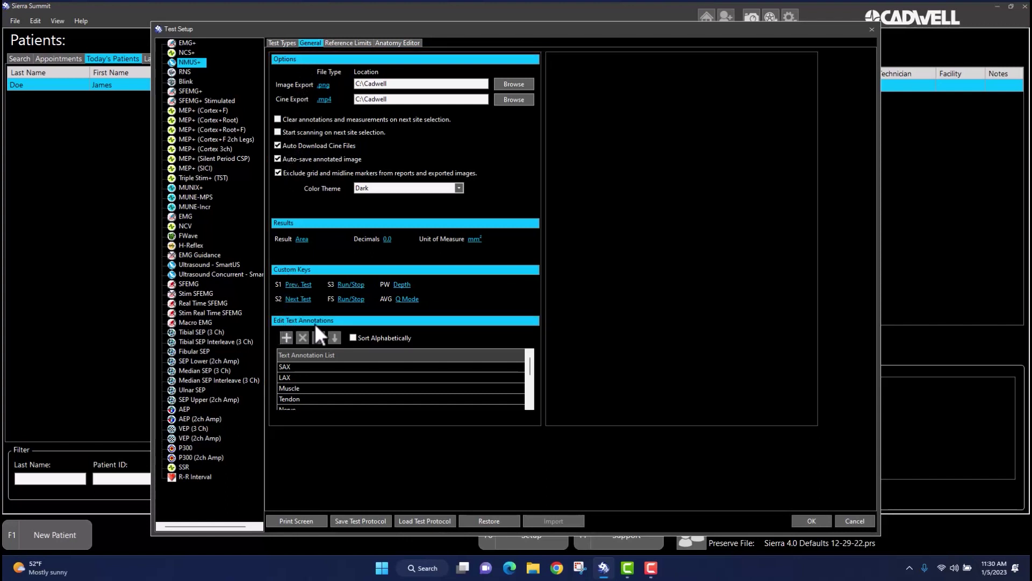
pyautogui.click(286, 337)
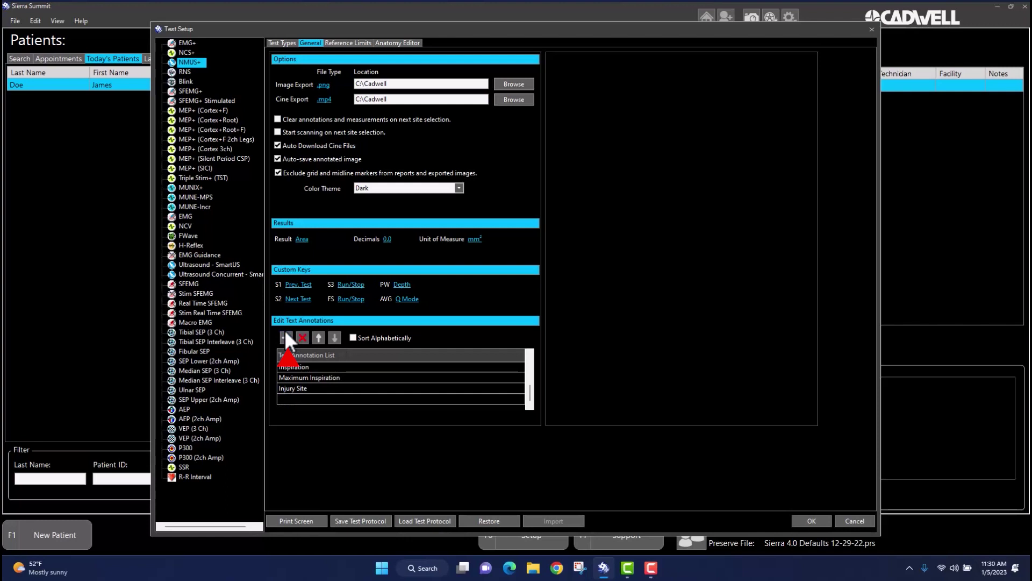
# Step: Add Median and Ulnar as new text annotation entries
pyautogui.write('Median')
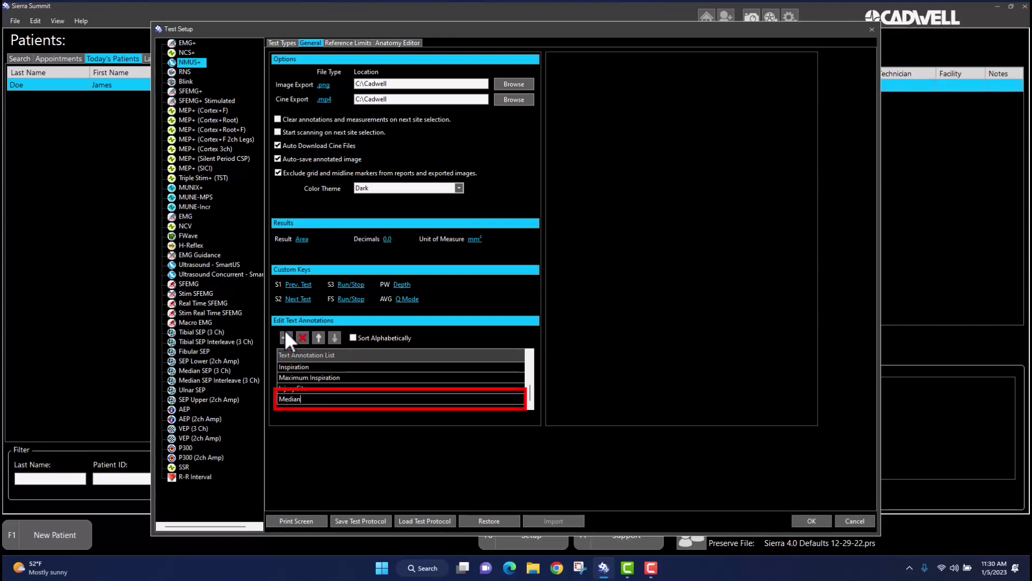
pyautogui.click(287, 337)
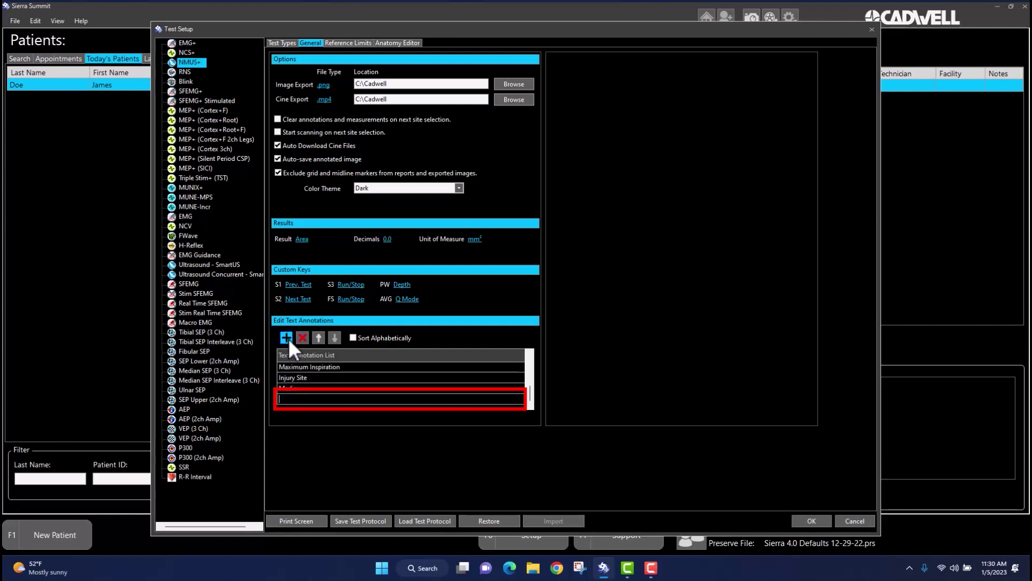
pyautogui.write('Ul')
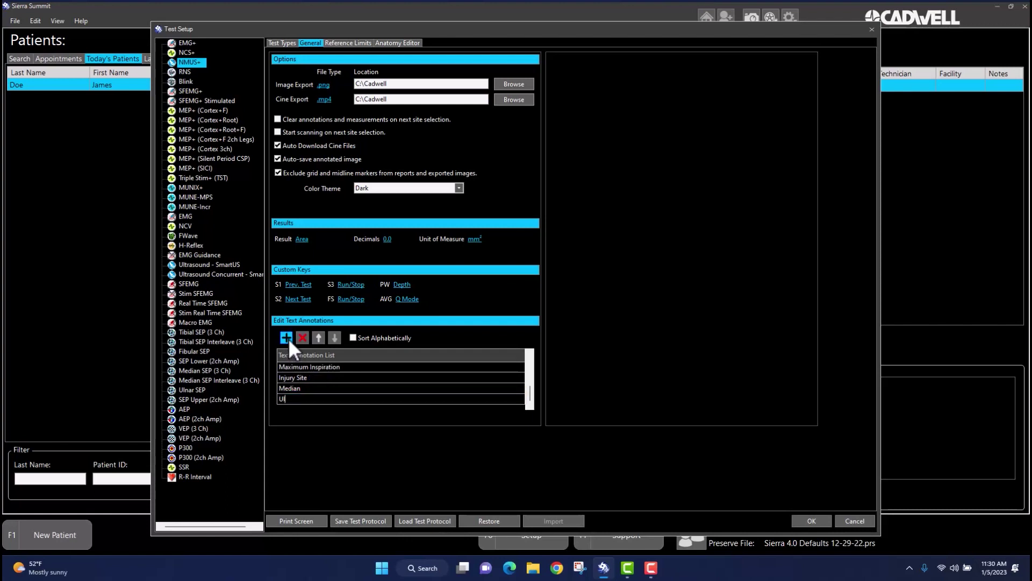
pyautogui.write('nar')
# Step: Rename the Injury Site annotation to Injury Site 1
pyautogui.click(319, 376)
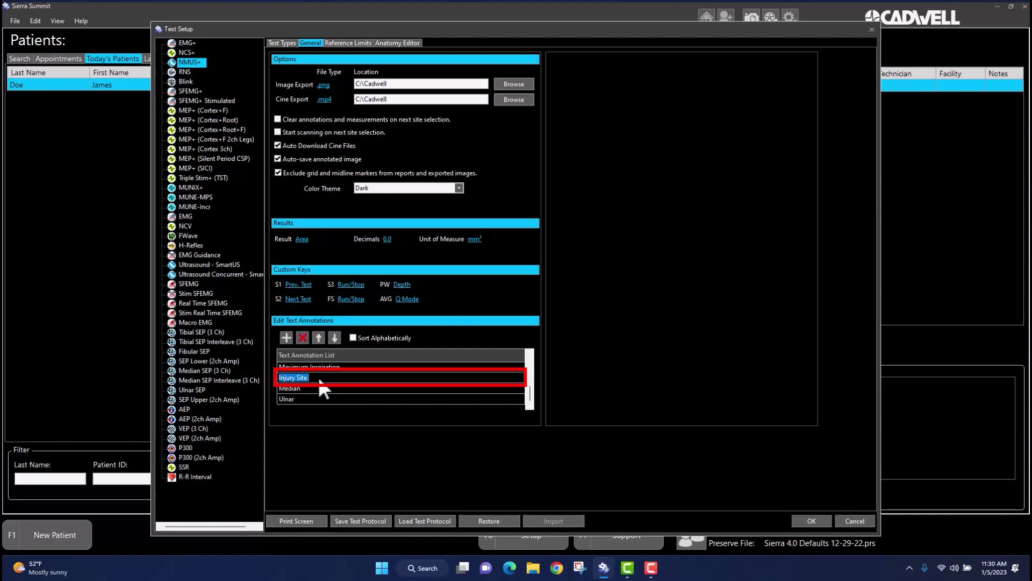
pyautogui.press('BackSpace')
pyautogui.write('Injury Sit')
pyautogui.press('Return')
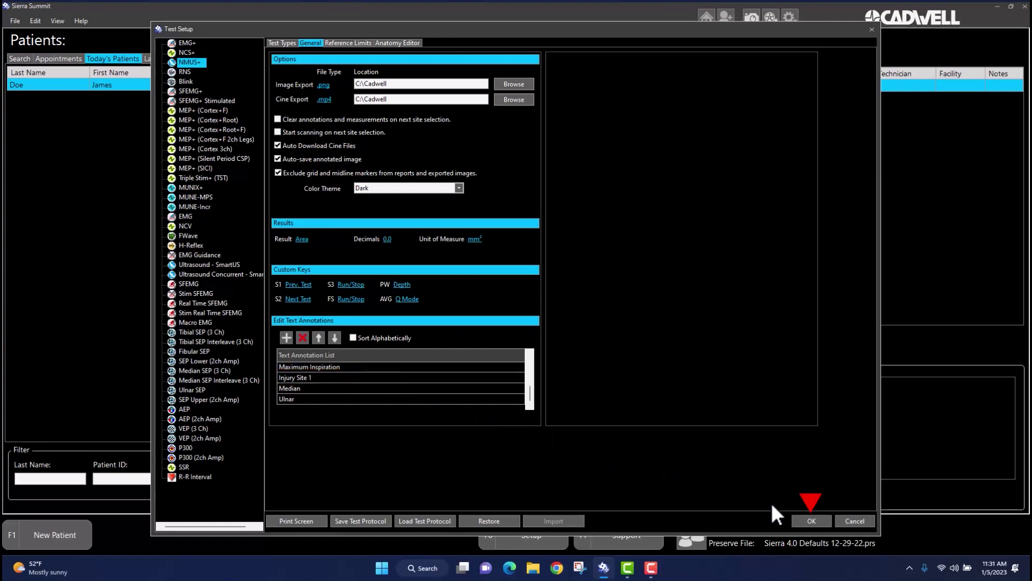
# Step: Confirm the Test Setup changes and replace the existing CadLink preserve file with an updated one
pyautogui.click(815, 519)
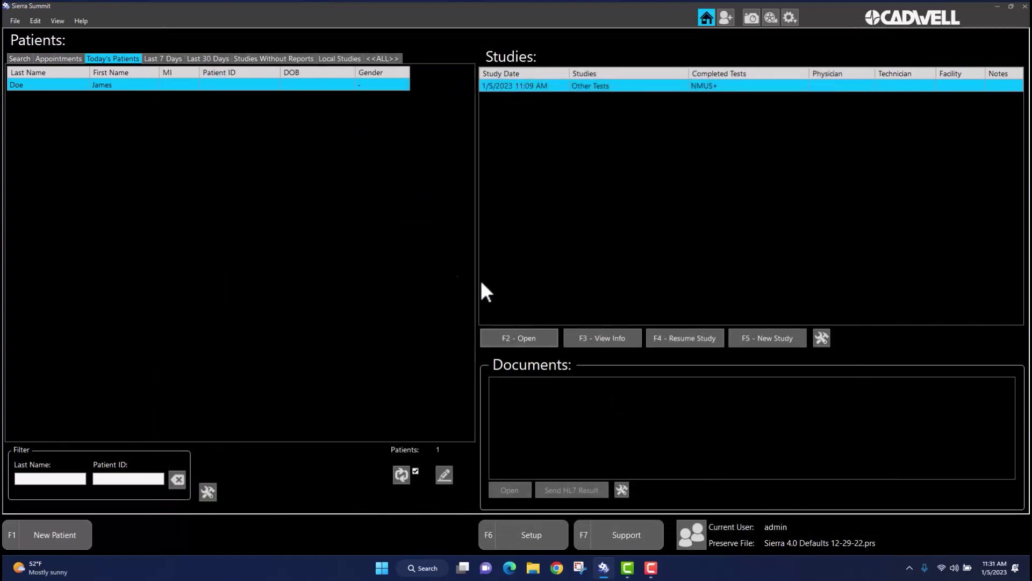
pyautogui.click(9, 23)
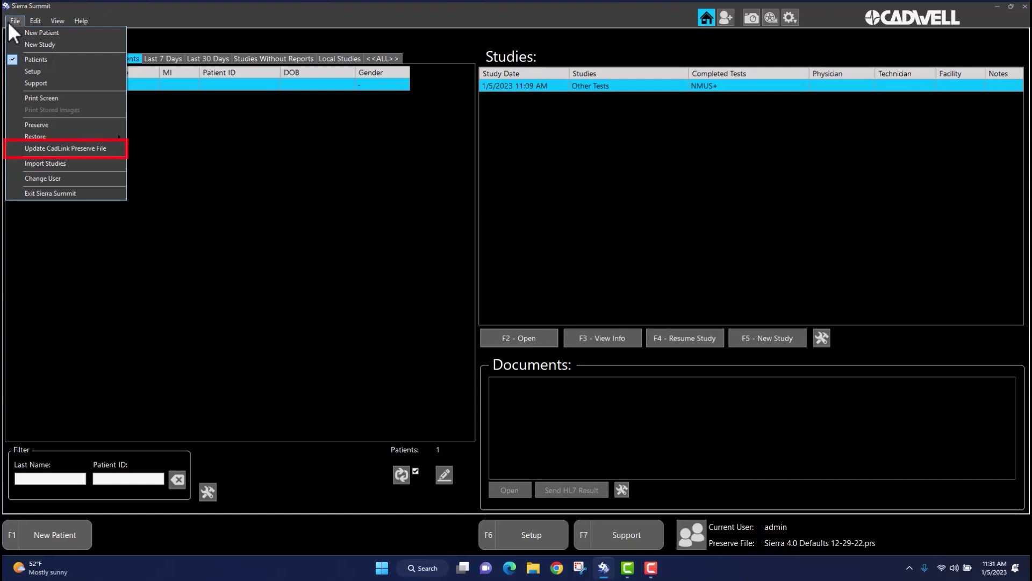
pyautogui.click(19, 148)
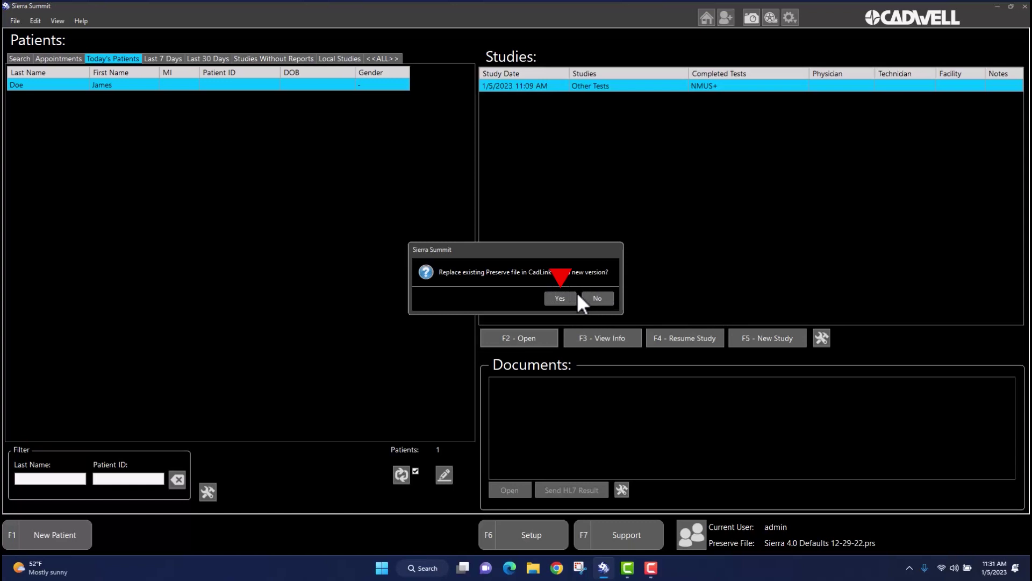
pyautogui.click(562, 299)
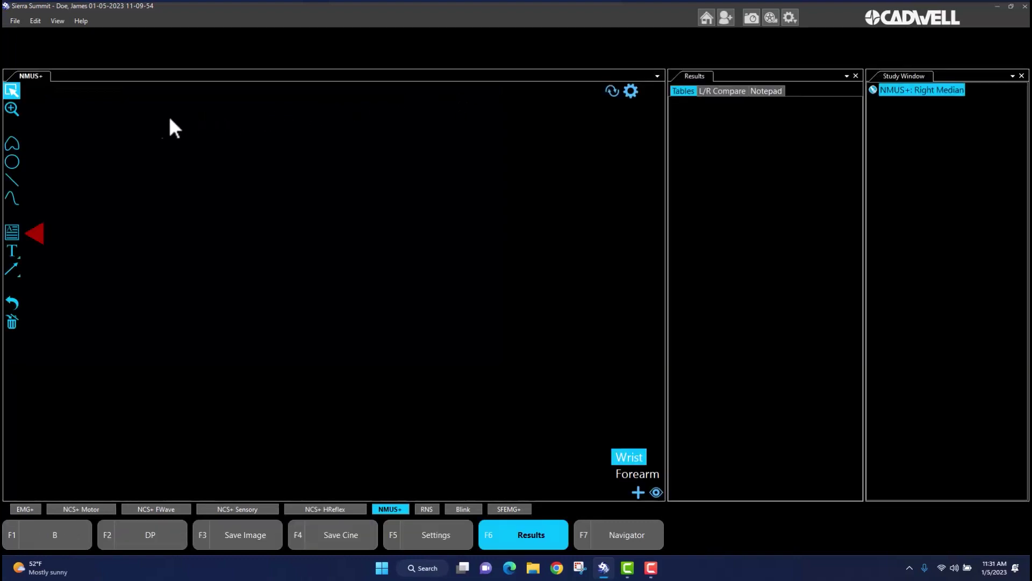
# Step: In the study's Text List panel, add Median and then Ulnar annotation entries
pyautogui.click(11, 234)
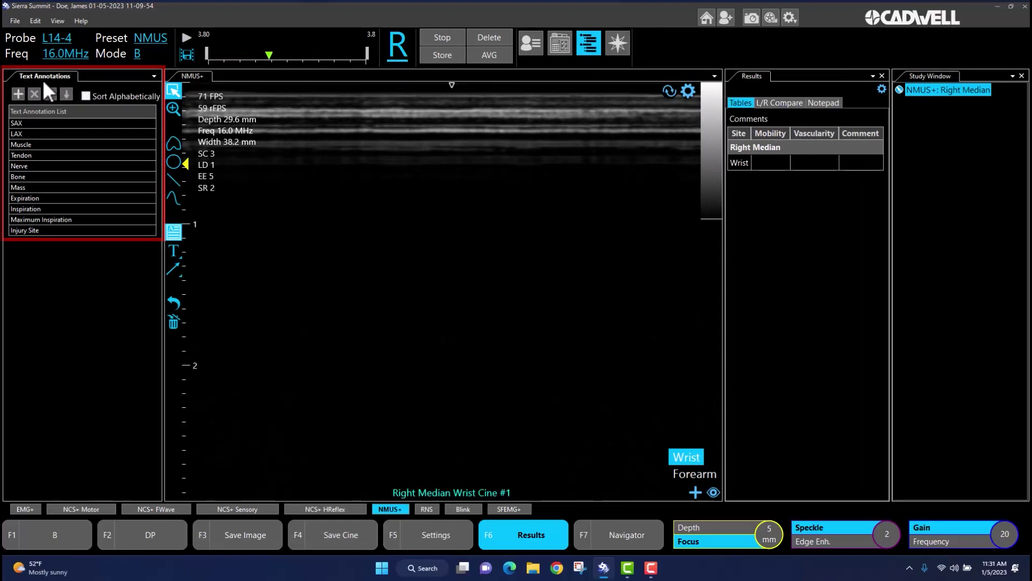
pyautogui.click(16, 93)
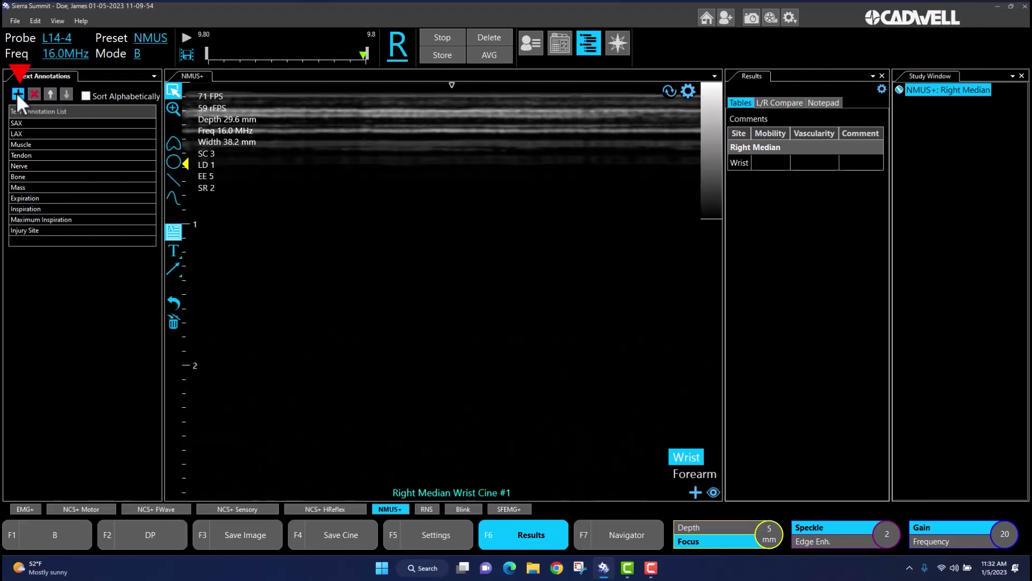
pyautogui.write('Median')
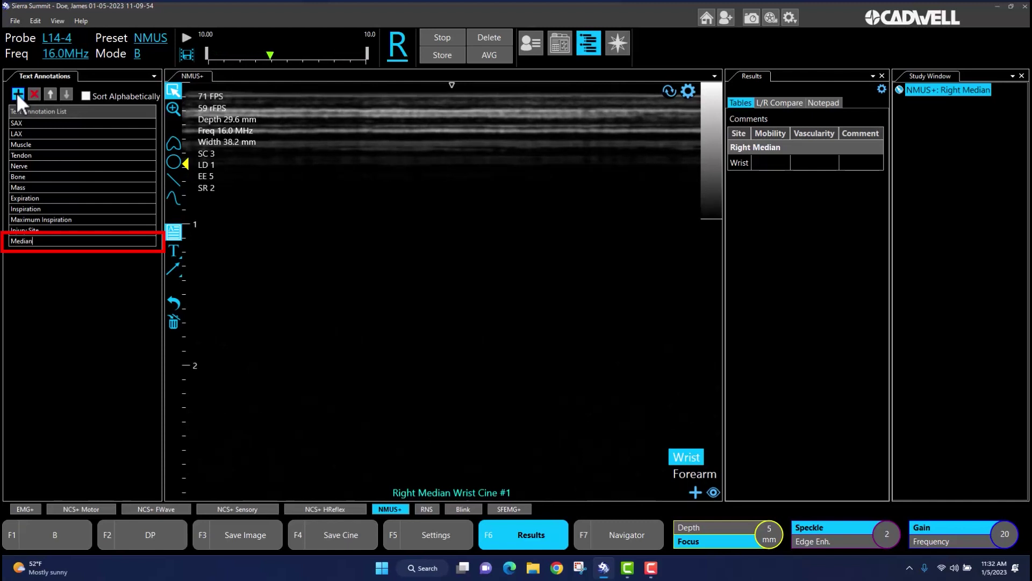
pyautogui.press('Return')
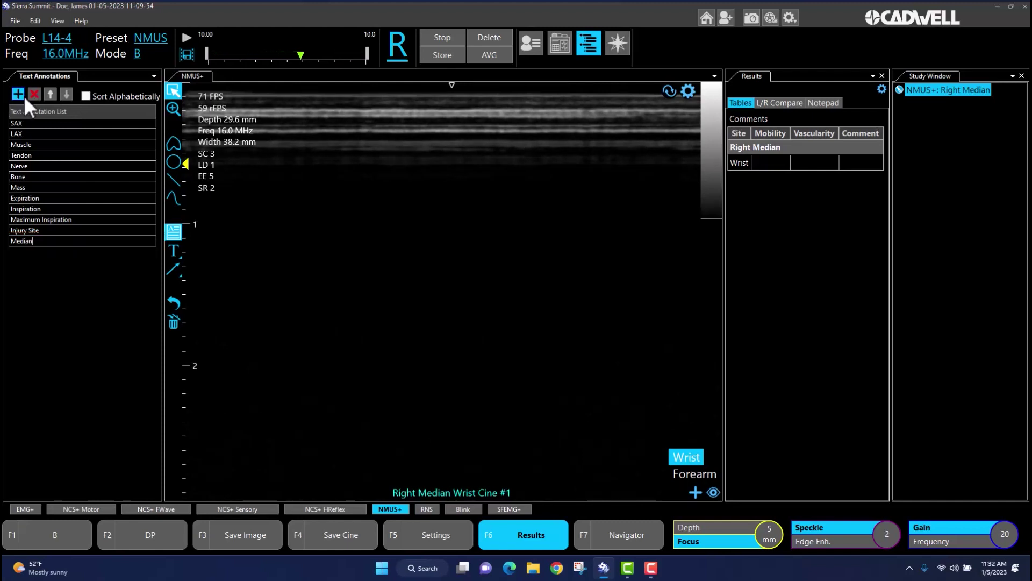
pyautogui.click(22, 95)
pyautogui.write('Ulnar')
pyautogui.press('Return')
# Step: Append ' 1' to the study's Injury Site annotation and close the Text Annotations pane
pyautogui.click(56, 231)
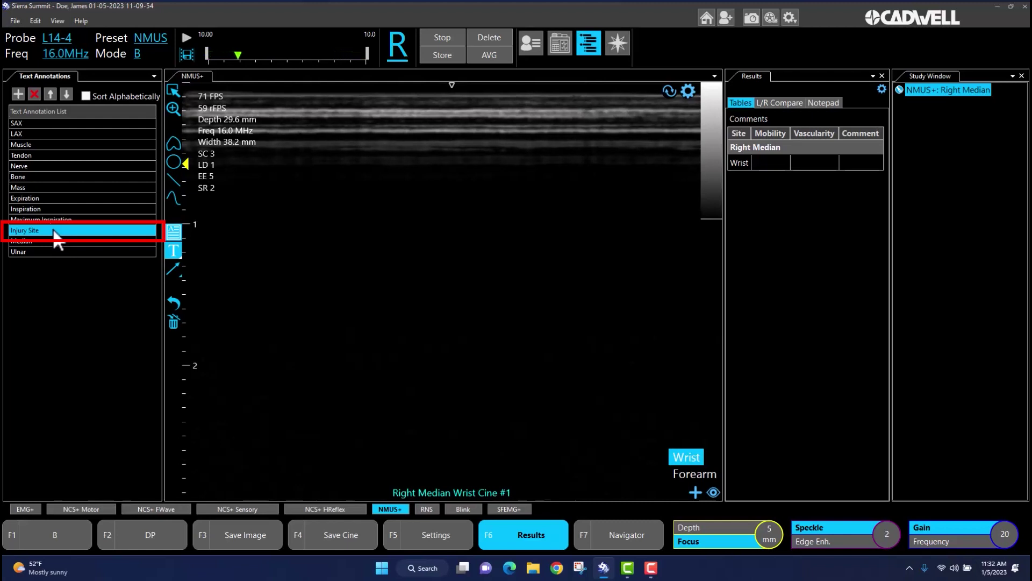
pyautogui.click(54, 231)
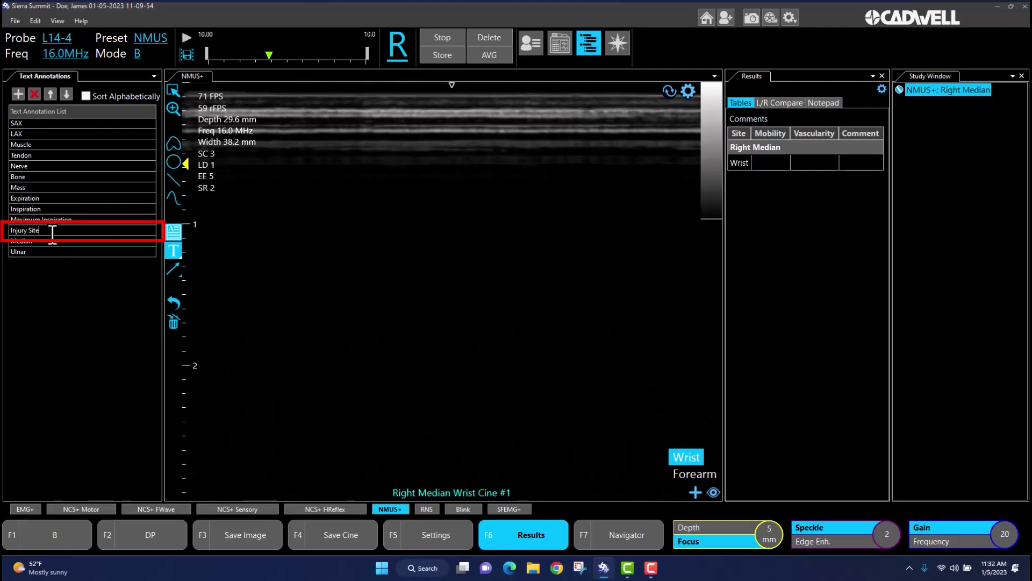
pyautogui.write('1')
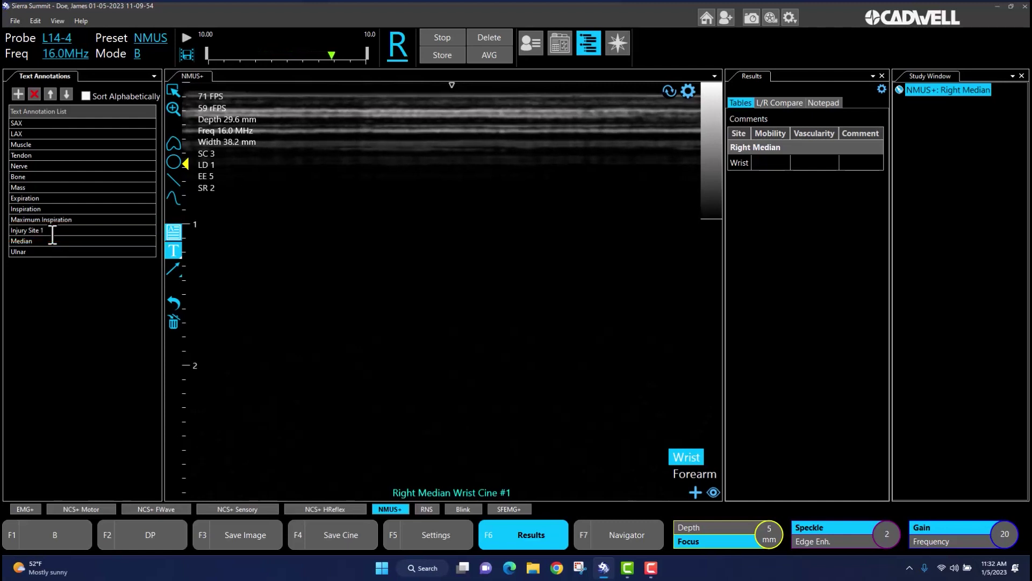
pyautogui.press('Return')
pyautogui.click(177, 234)
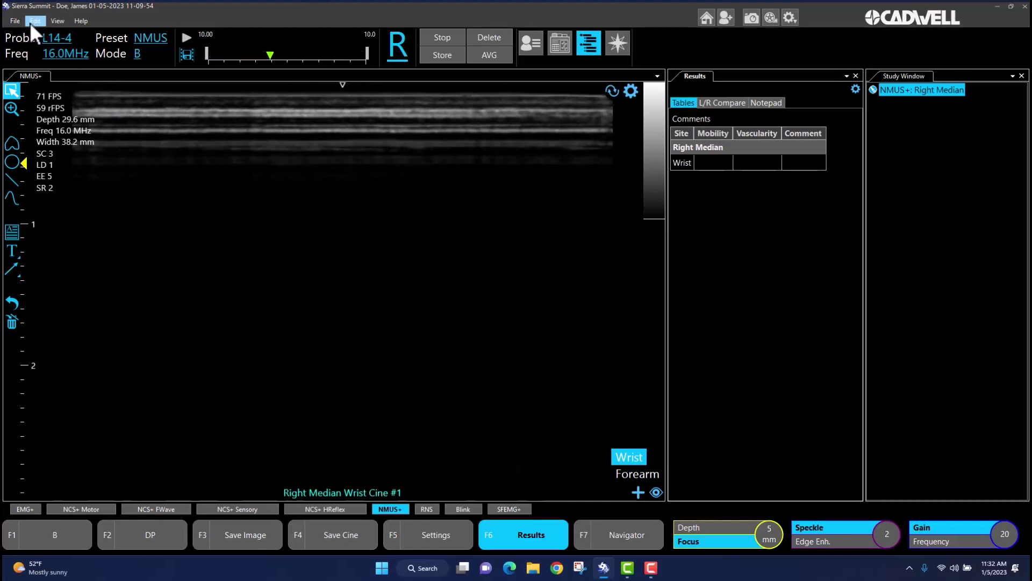
# Step: Save the test parameters from the Edit menu and return to the Patients and Studies screen
pyautogui.click(35, 22)
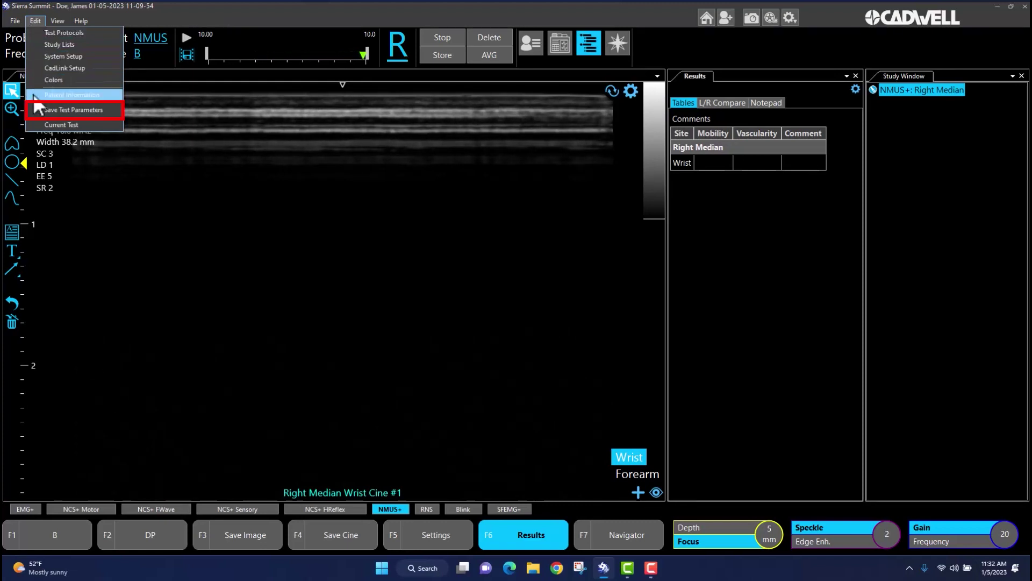
pyautogui.click(39, 112)
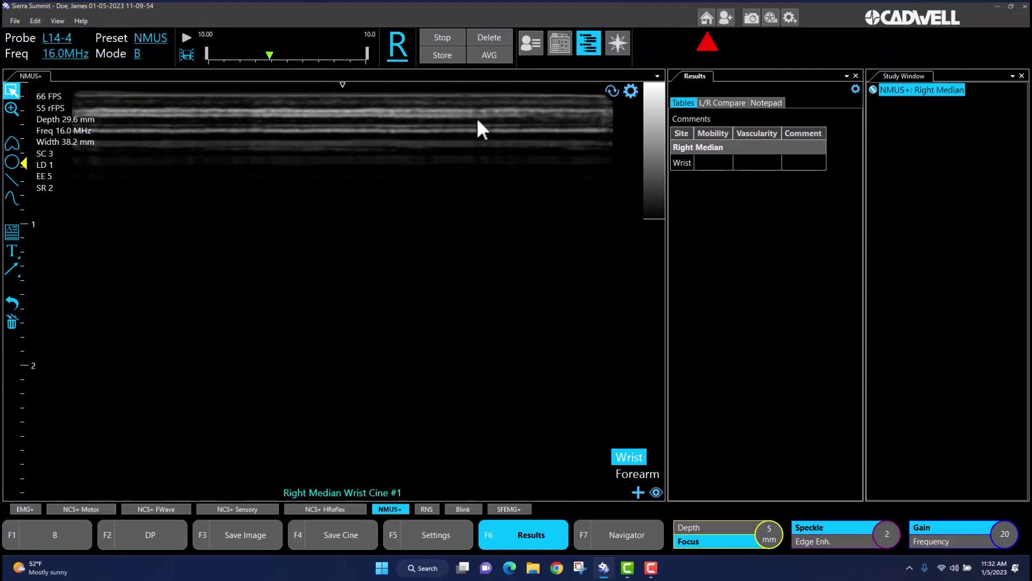
pyautogui.click(705, 18)
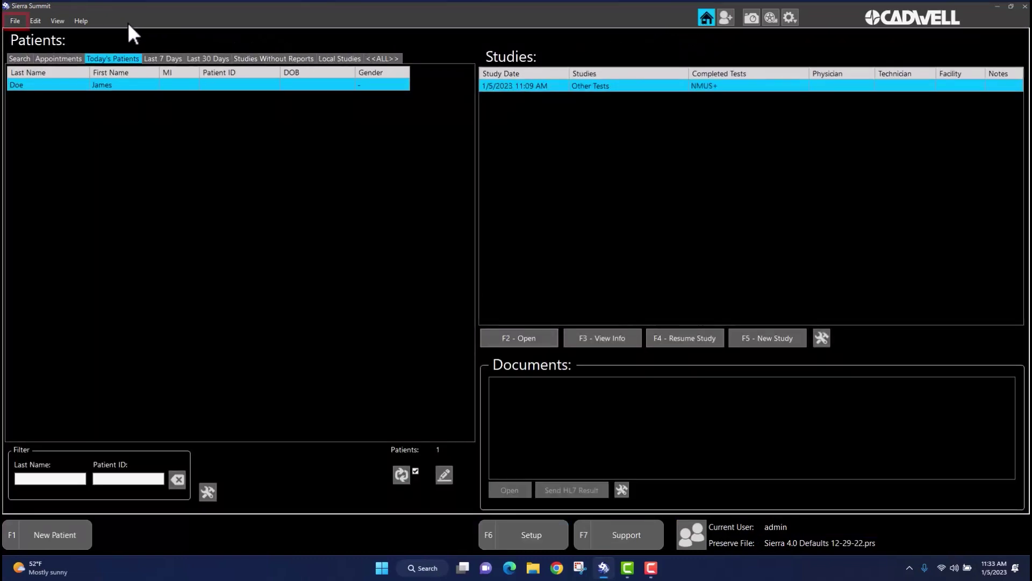
# Step: Update the CadLink preserve file from the File menu, confirming replacement of the old file
pyautogui.click(10, 22)
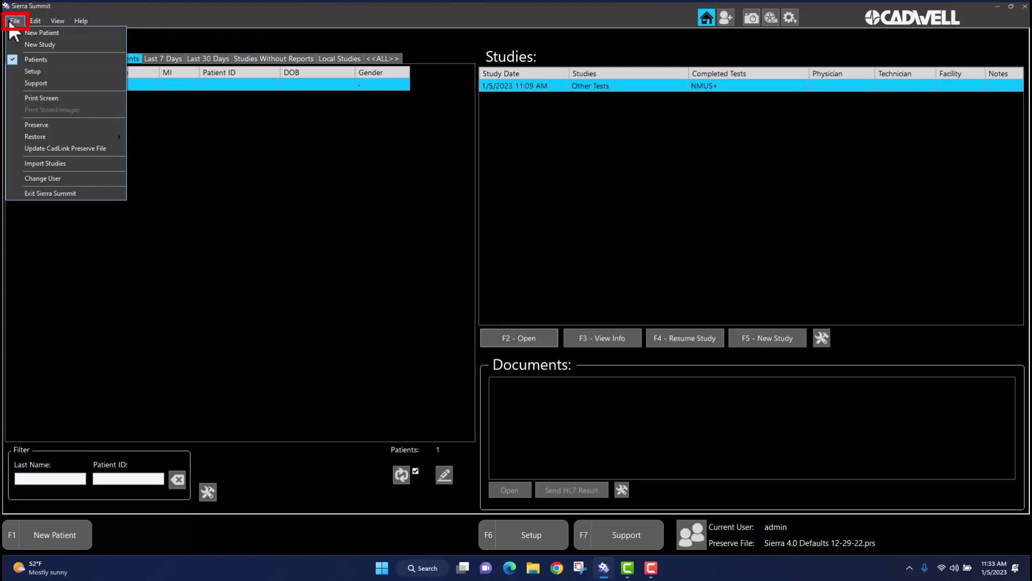
pyautogui.click(14, 149)
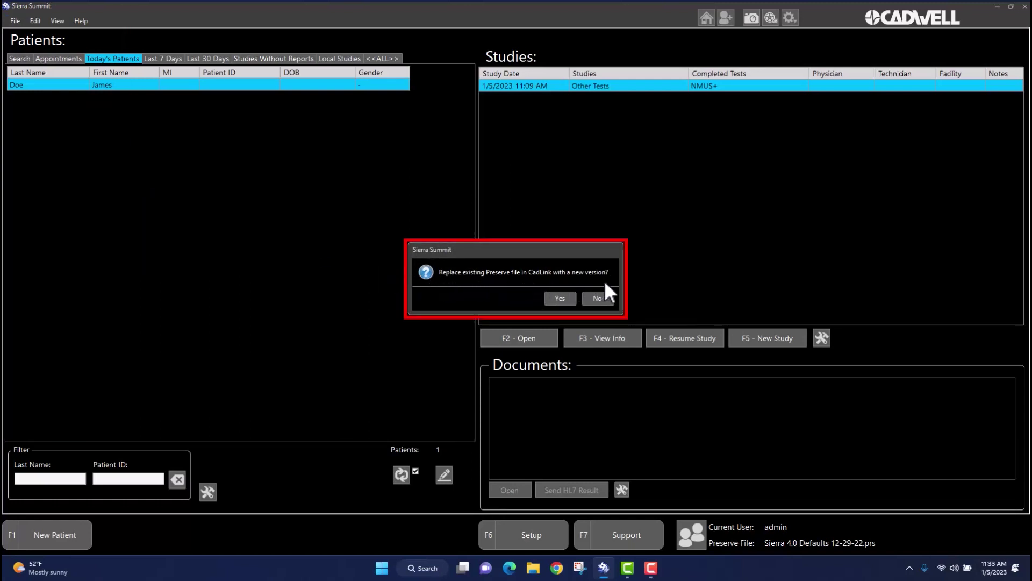
pyautogui.click(564, 299)
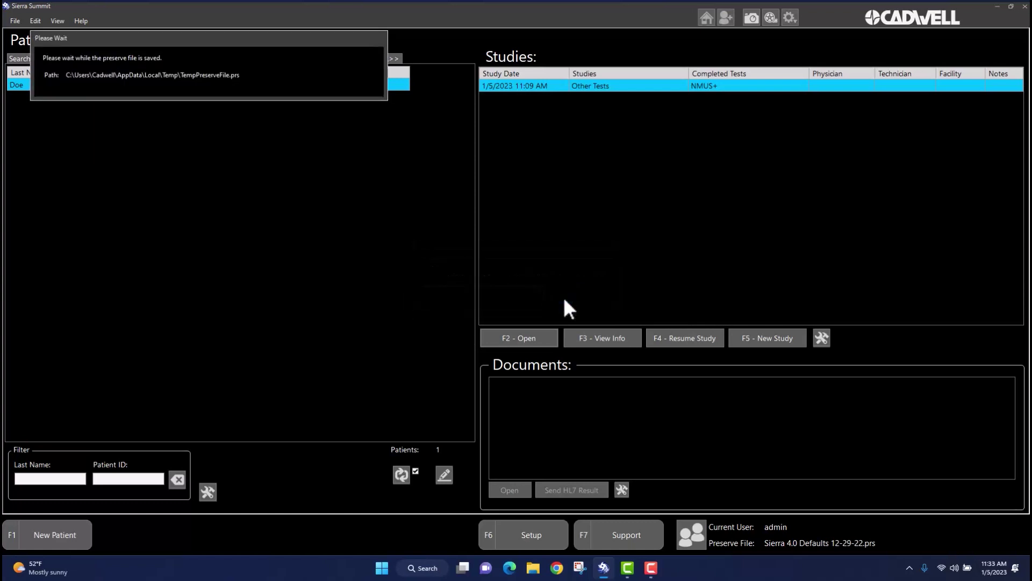